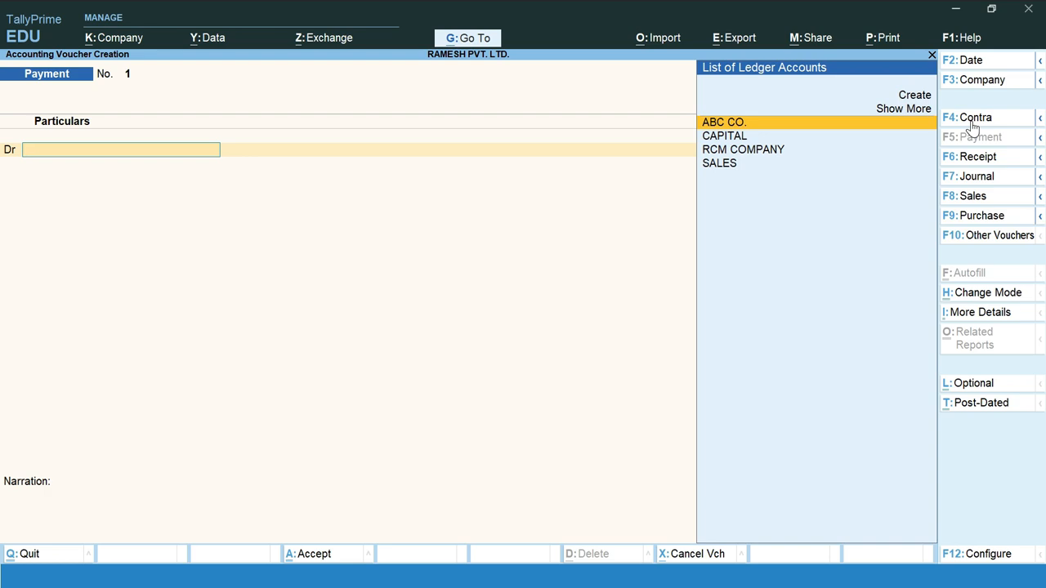
Switch the voucher being created from Payment to Contra.
click(972, 124)
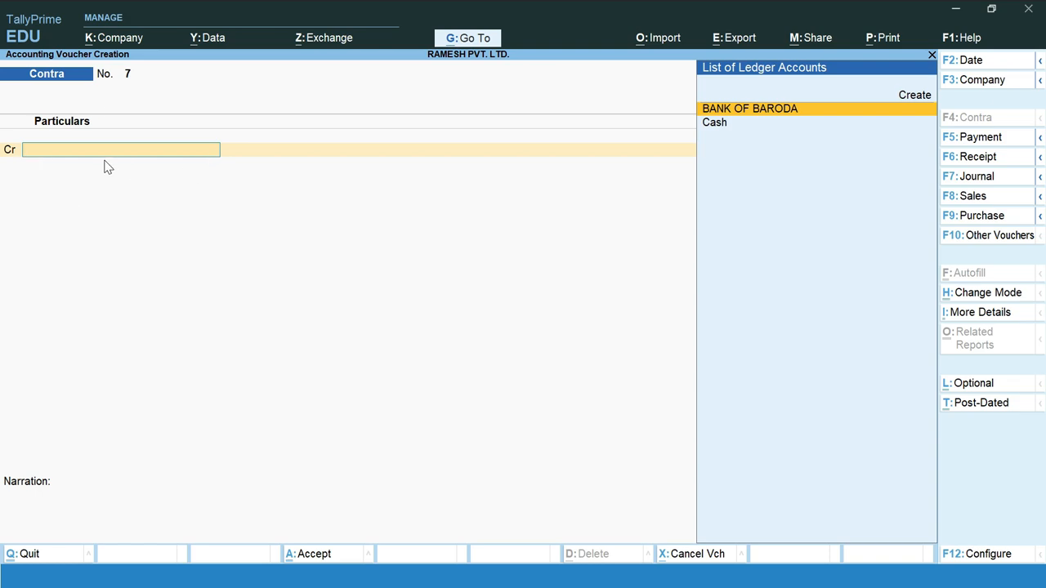
Change the contra voucher's mode to Single Entry and return it to Double Entry.
click(980, 301)
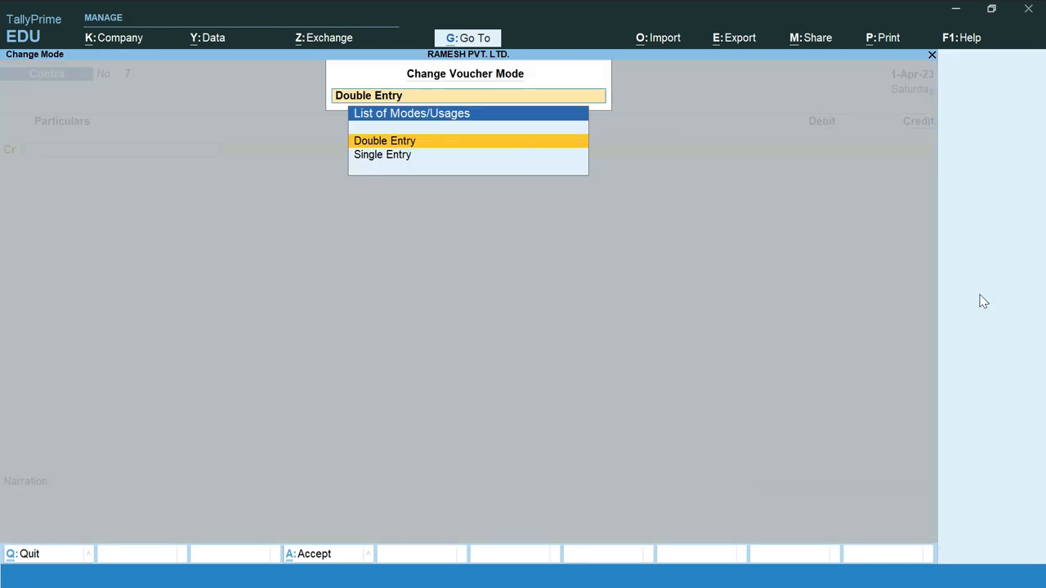
click(374, 158)
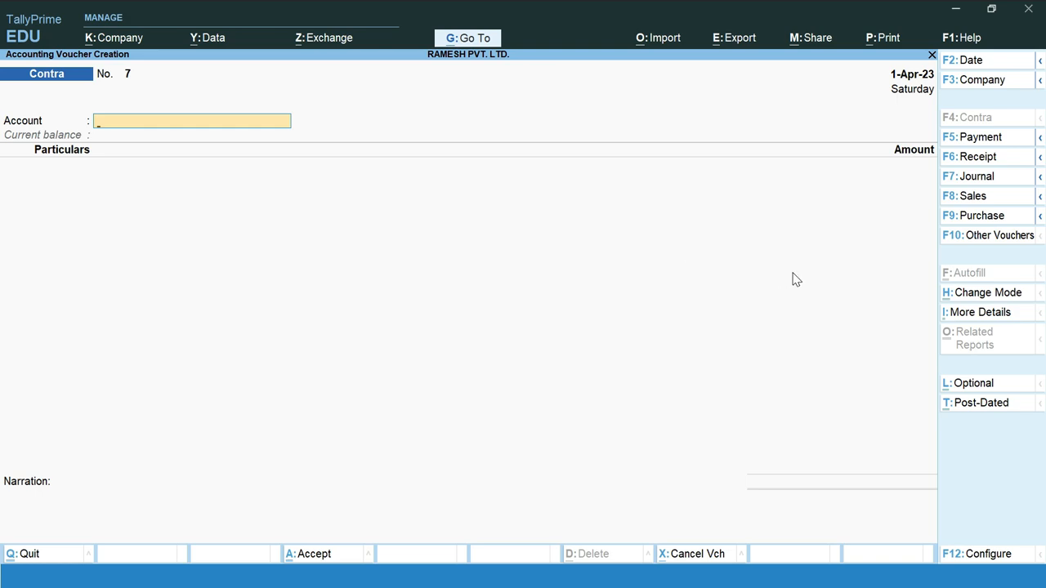
click(966, 294)
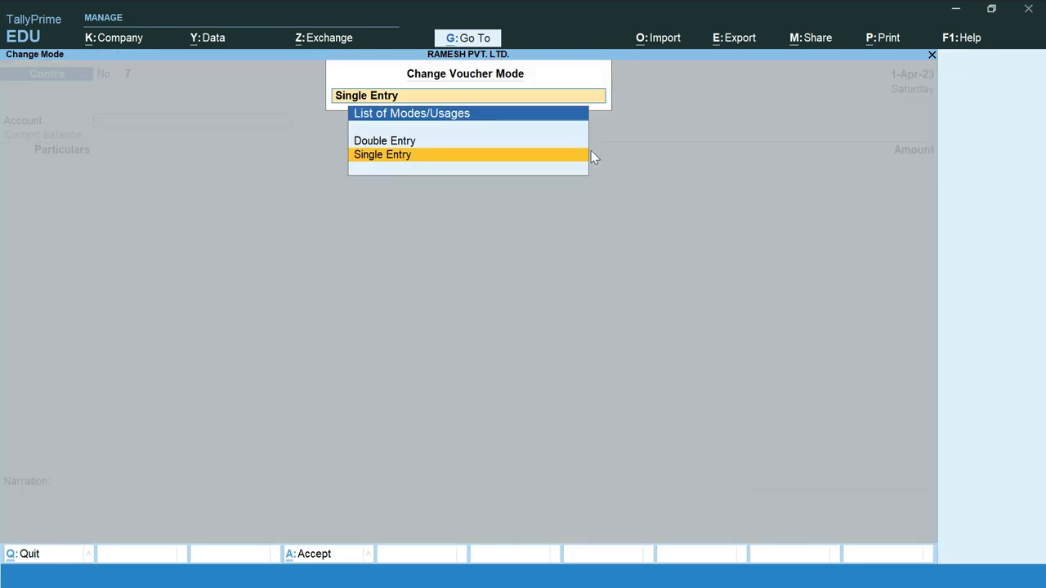
click(405, 143)
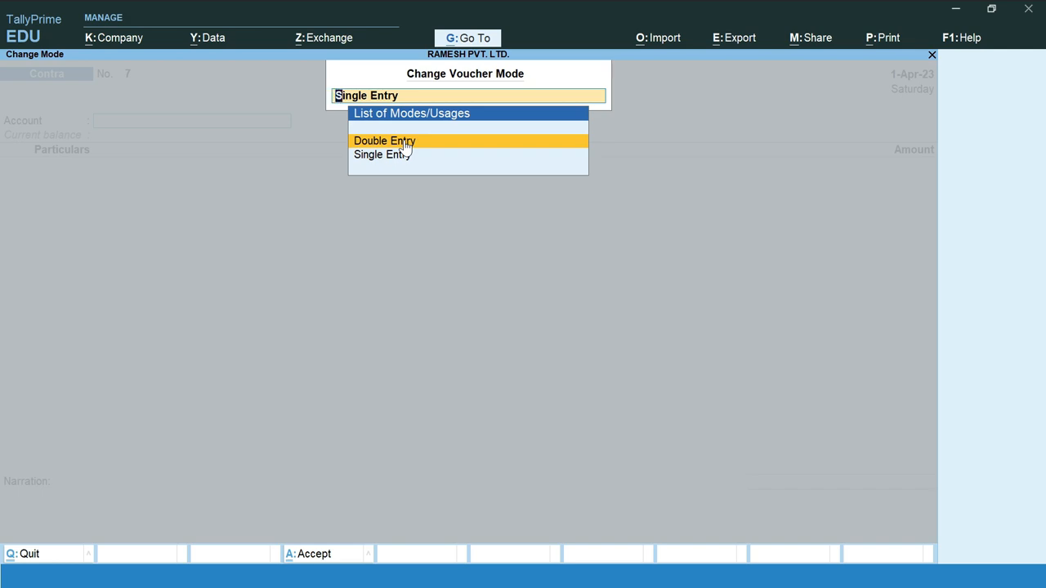
click(404, 143)
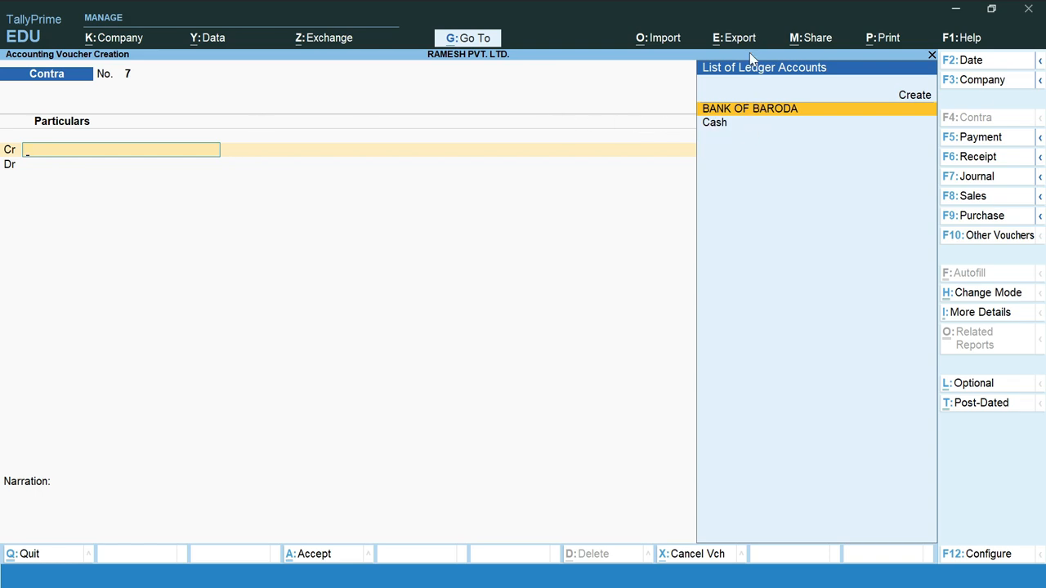
Credit Cash with 13,000 and debit BANK OF BARODA with the same amount in the contra voucher.
key(Down)
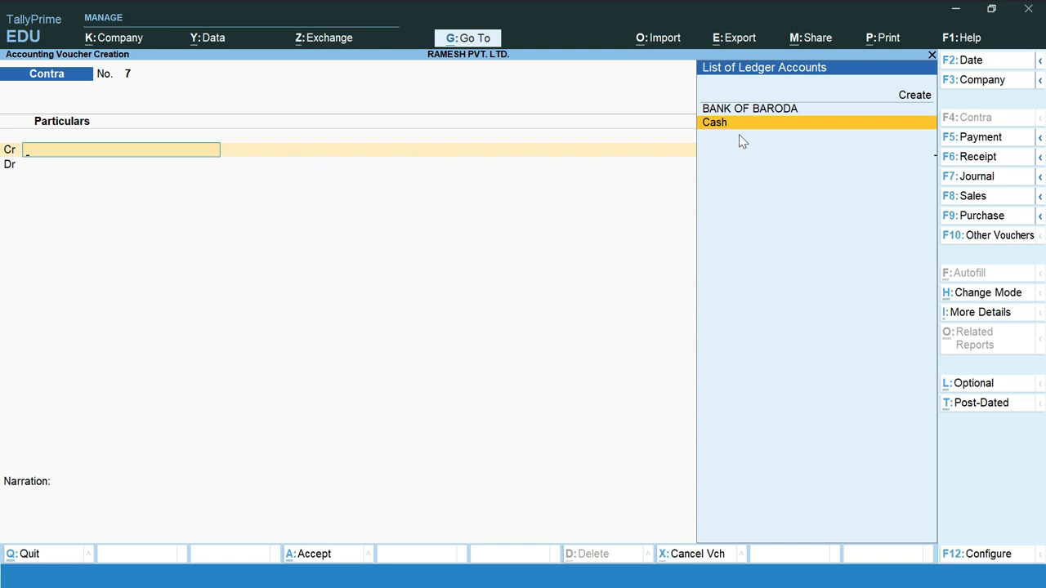
key(Return)
text(13)
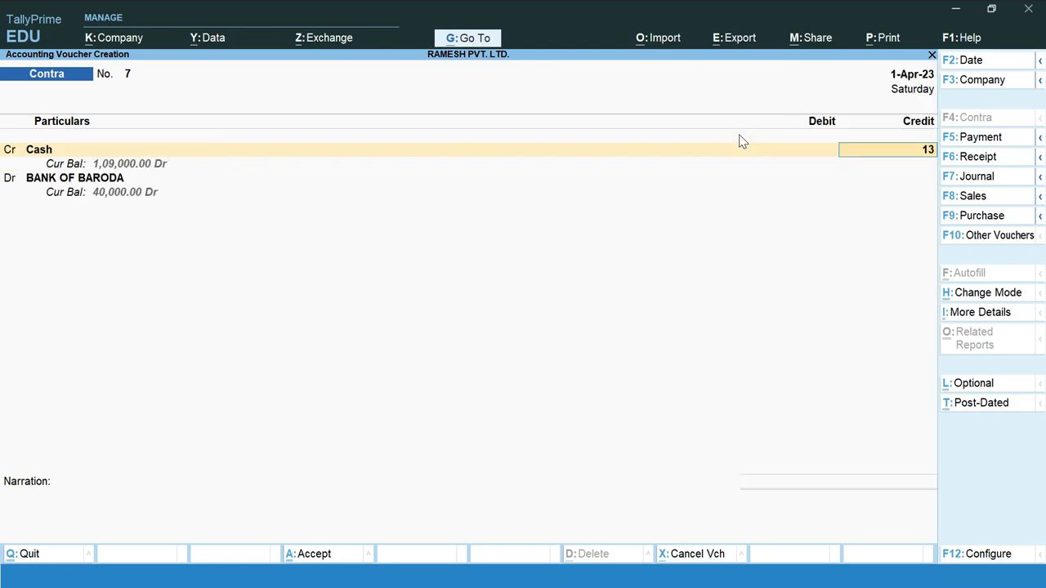
text(000)
key(Return)
key(Return)
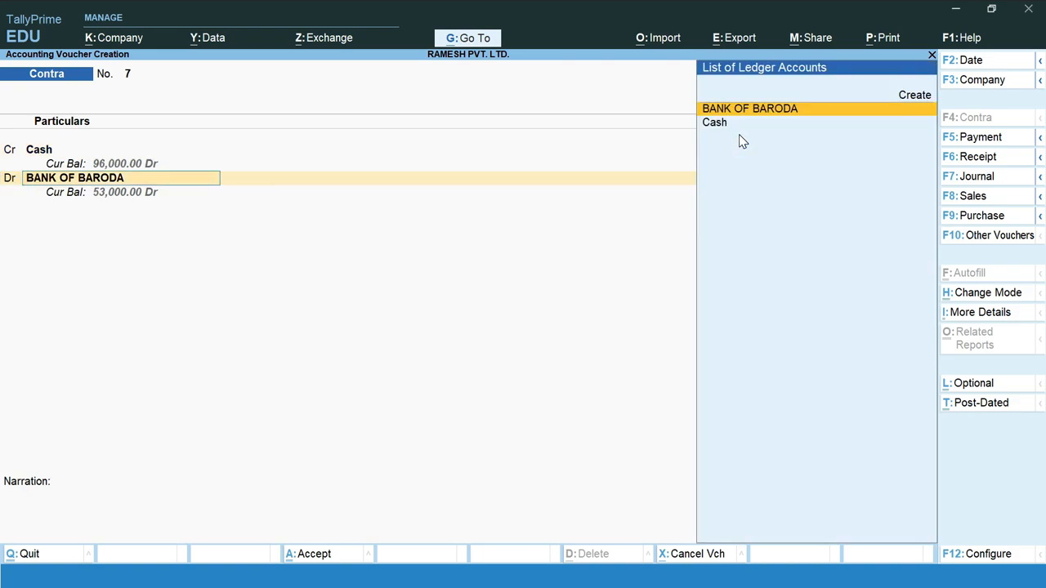
key(Return)
key(Return)
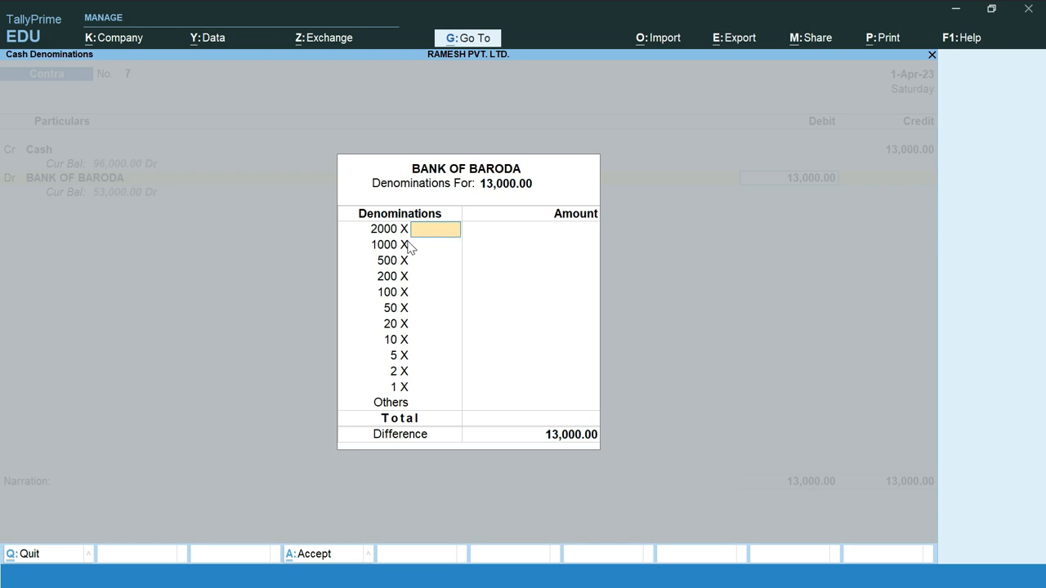
Enter 26 notes of 500 as the cash denominations for the BANK OF BARODA deposit.
key(Return)
key(Return)
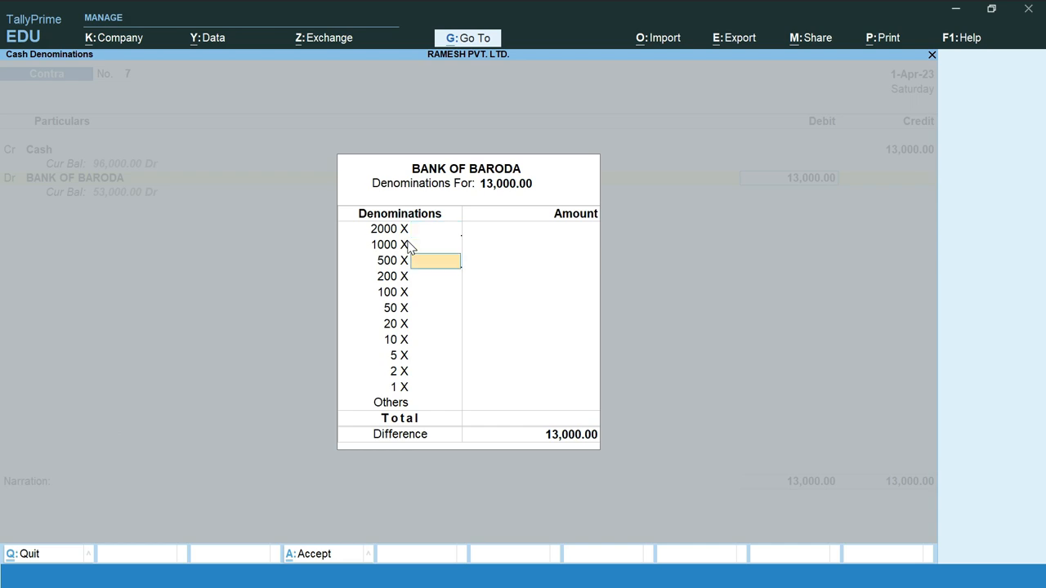
text(26)
key(Return)
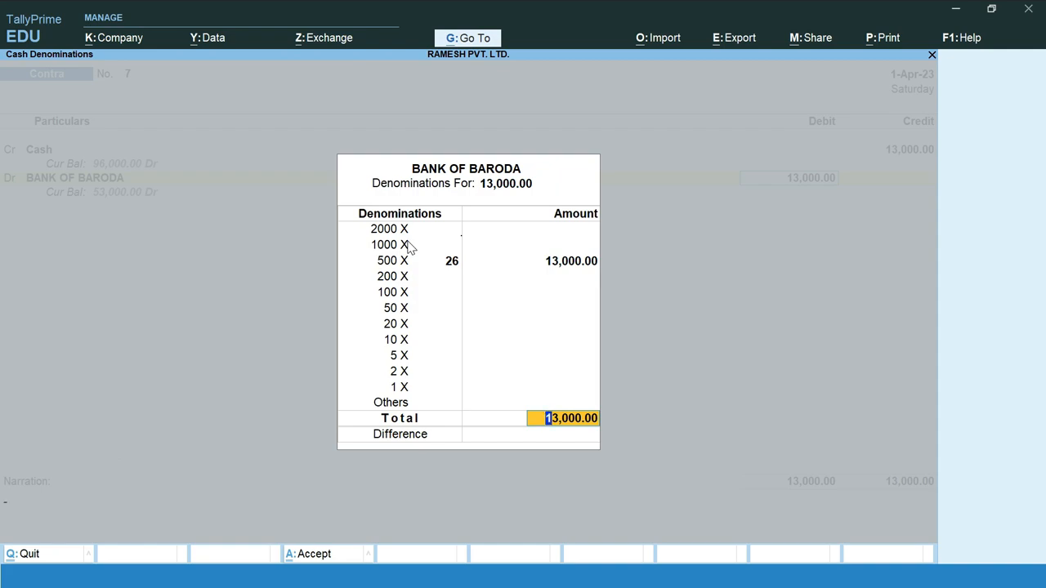
key(Return)
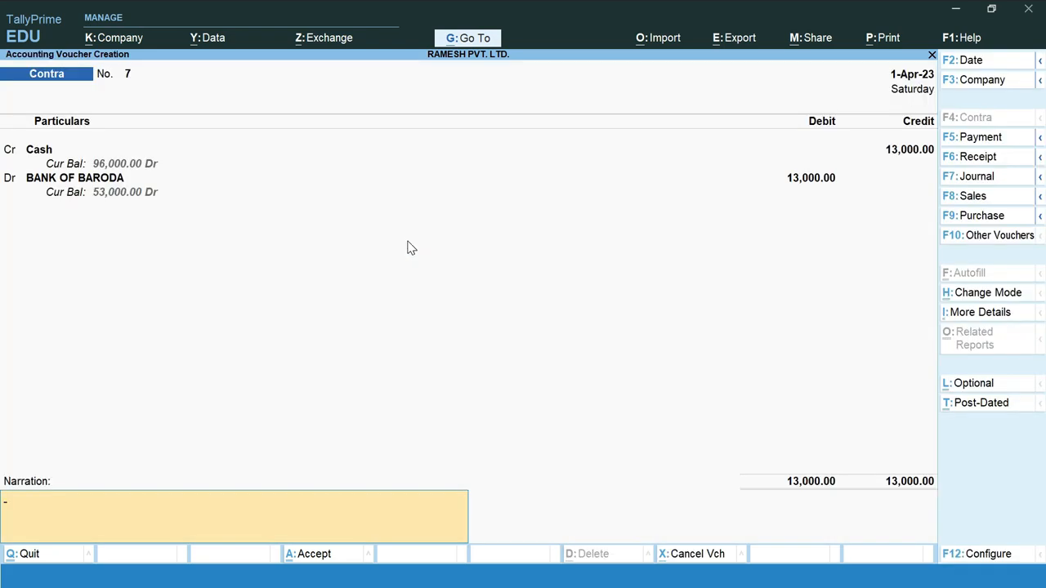
Add the narration "being cash deposited into bank rs 13000" and save the contra voucher.
text(being cash deposite)
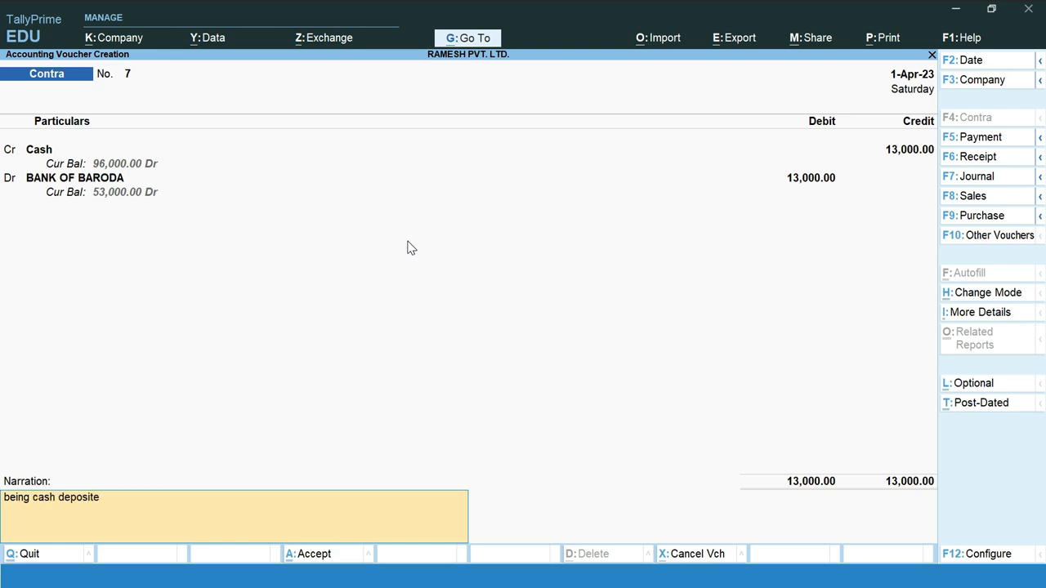
text(d into bank rs 13000)
key(Return)
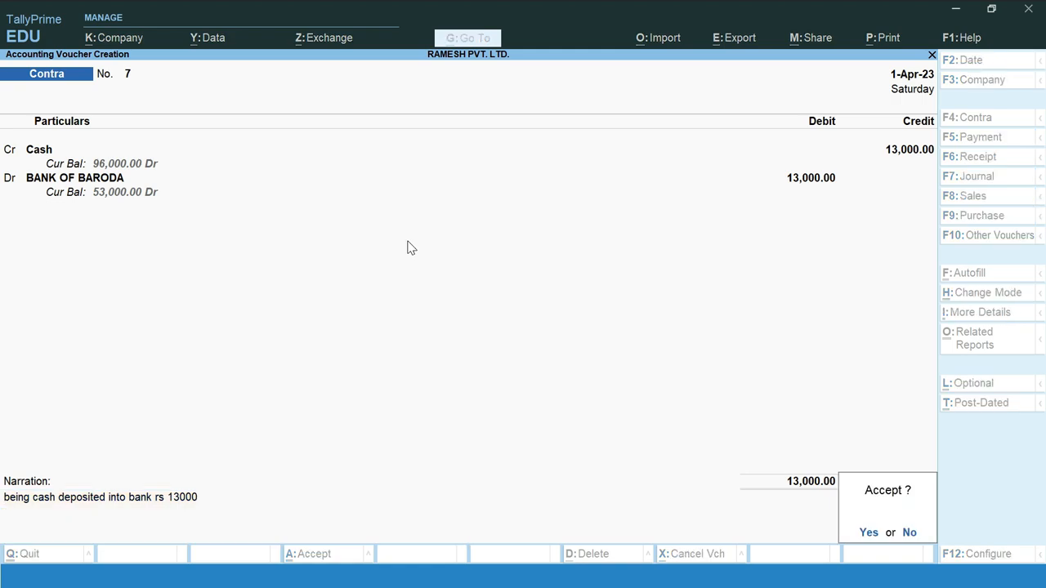
key(Return)
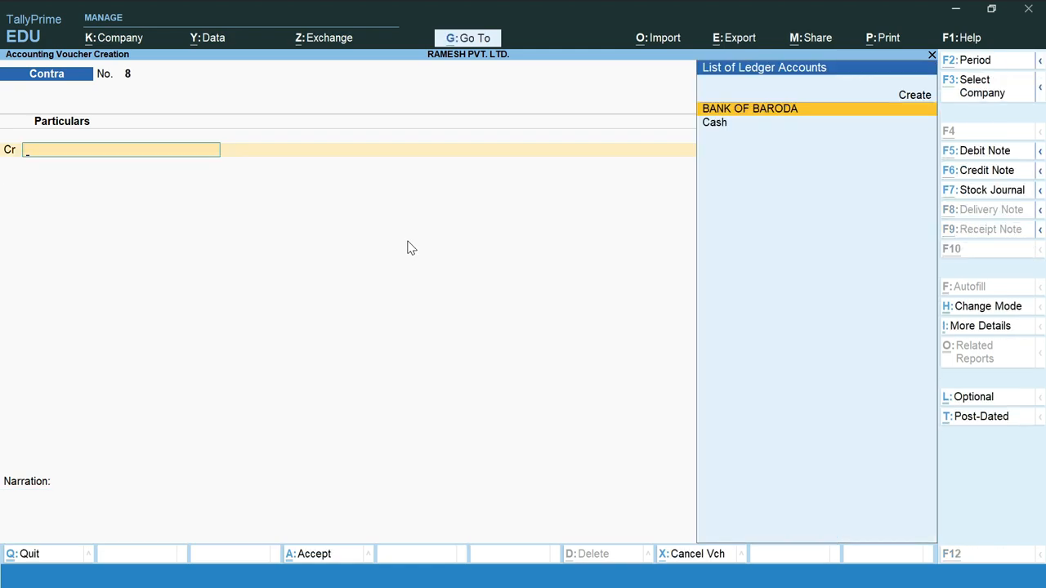
Consult the cash withdrawal example in the PowerPoint slide show and credit BANK OF BARODA with 5,000 in a new TallyPrime contra voucher.
key(alt+Tab)
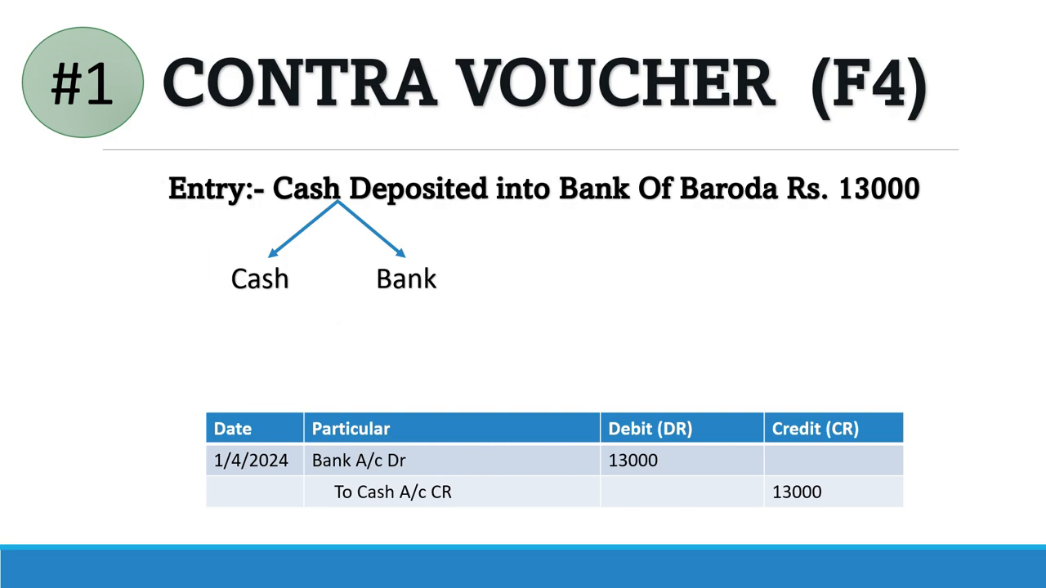
key(Right)
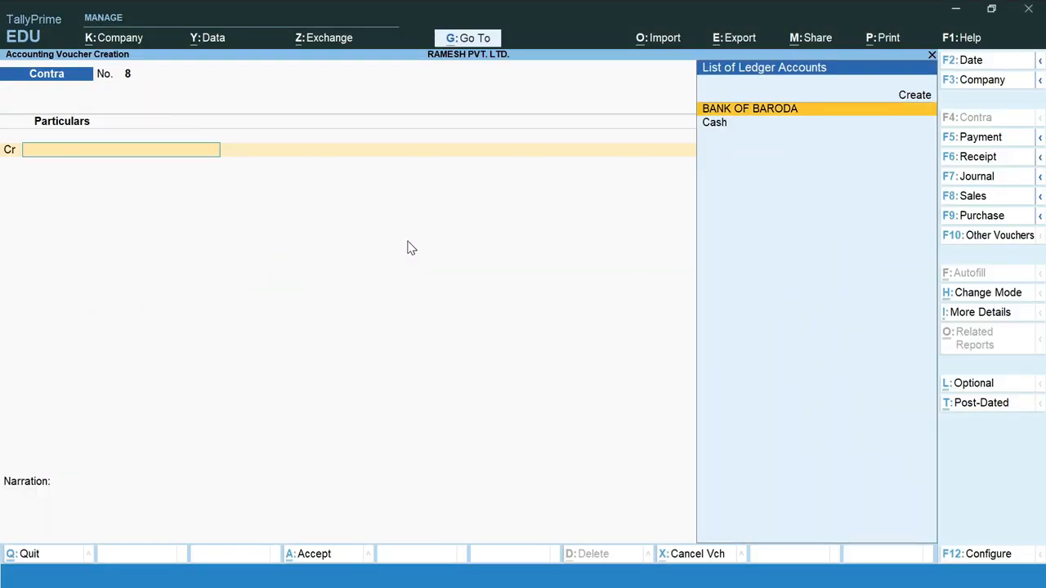
key(Return)
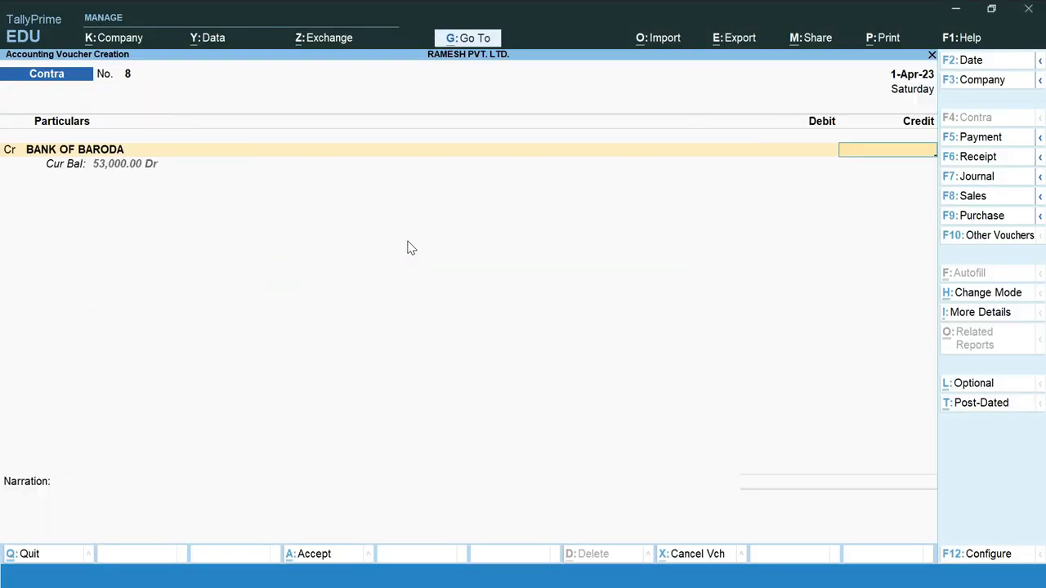
key(alt+Tab)
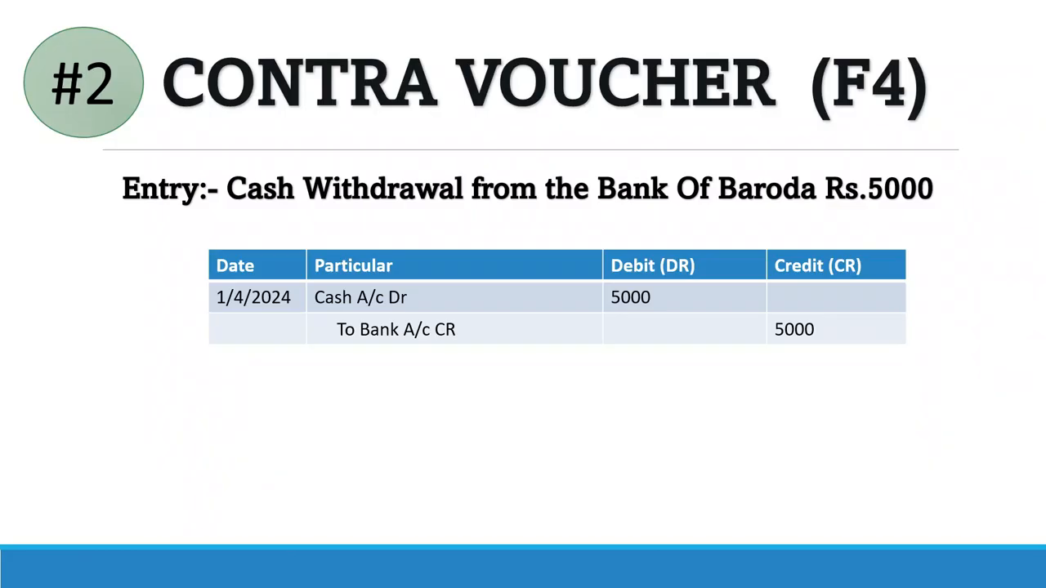
key(alt+Tab)
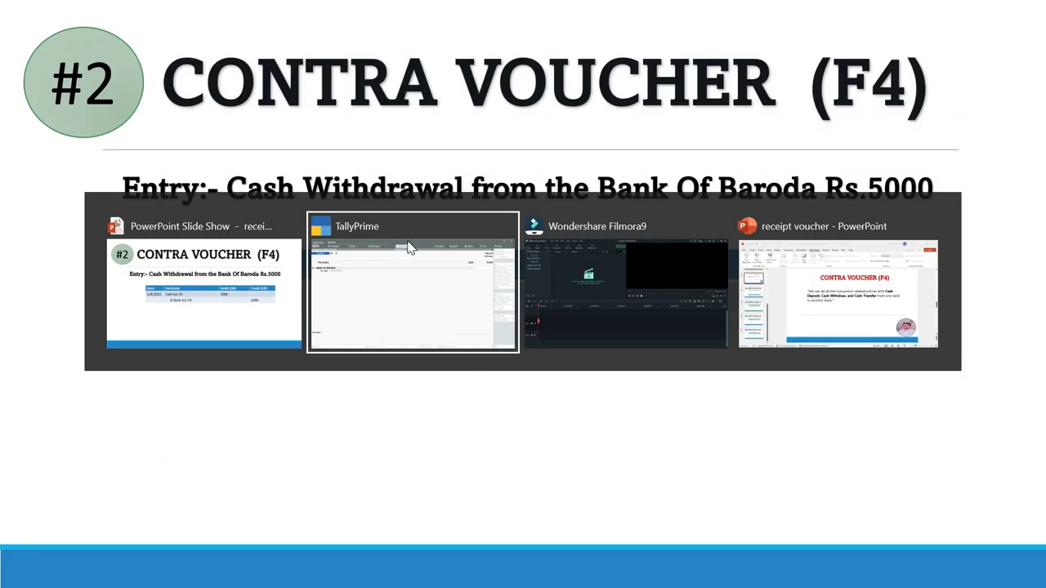
text(5,0)
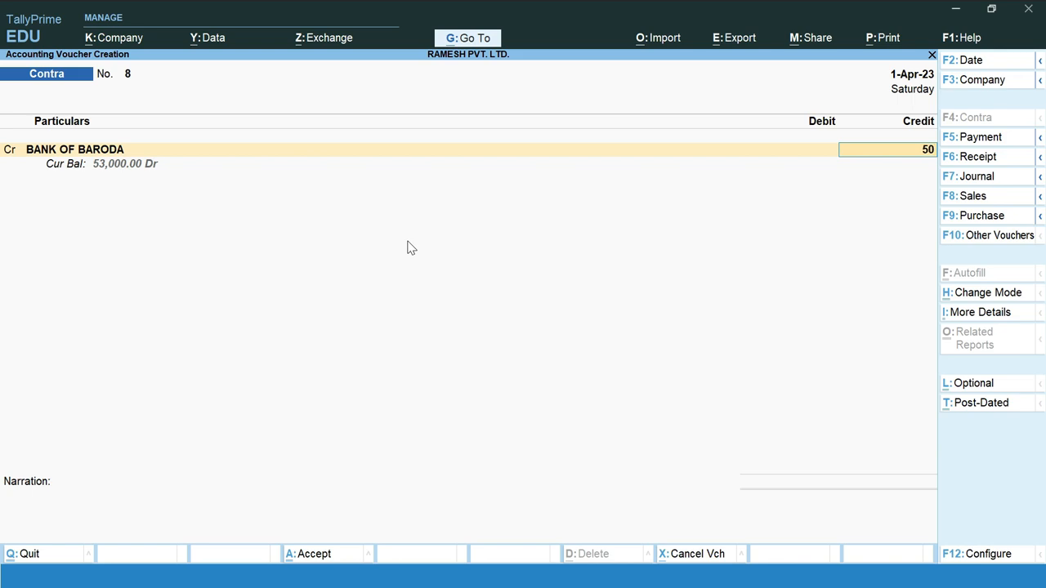
text(00)
key(Return)
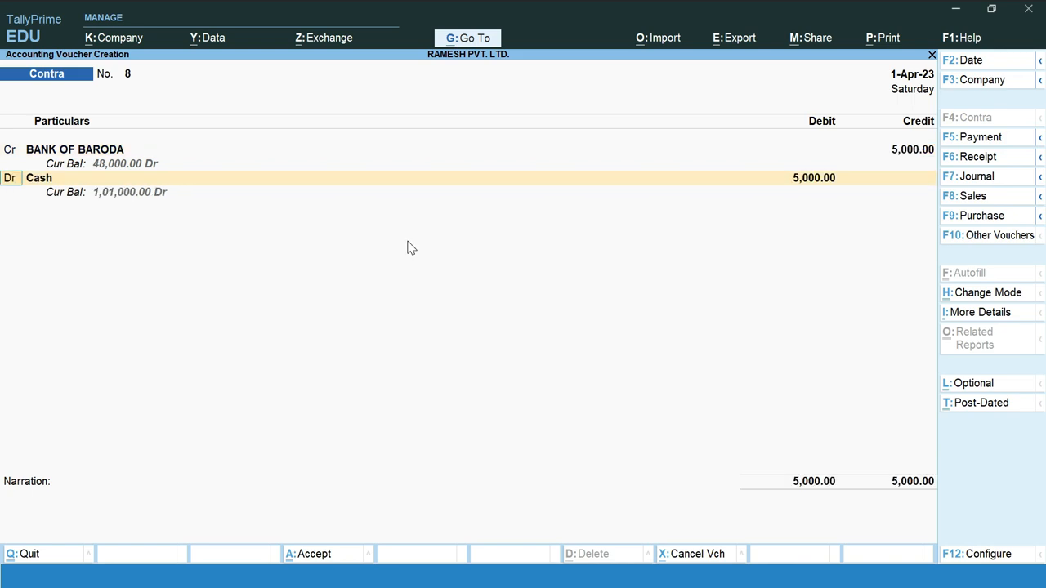
Debit Cash with 5,000 and save the withdrawal voucher with an empty narration.
key(Return)
key(Return)
key(Return)
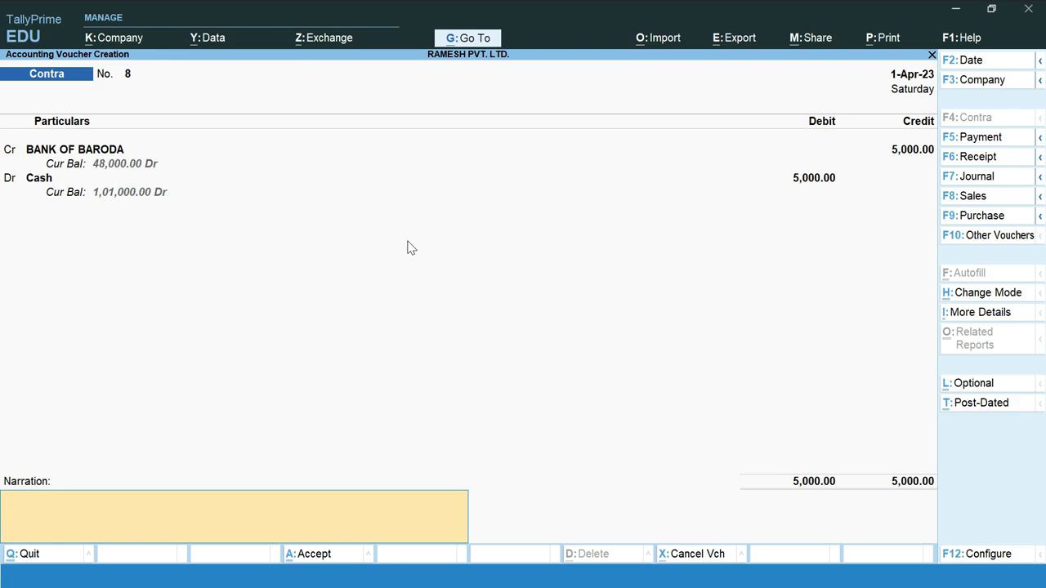
key(Return)
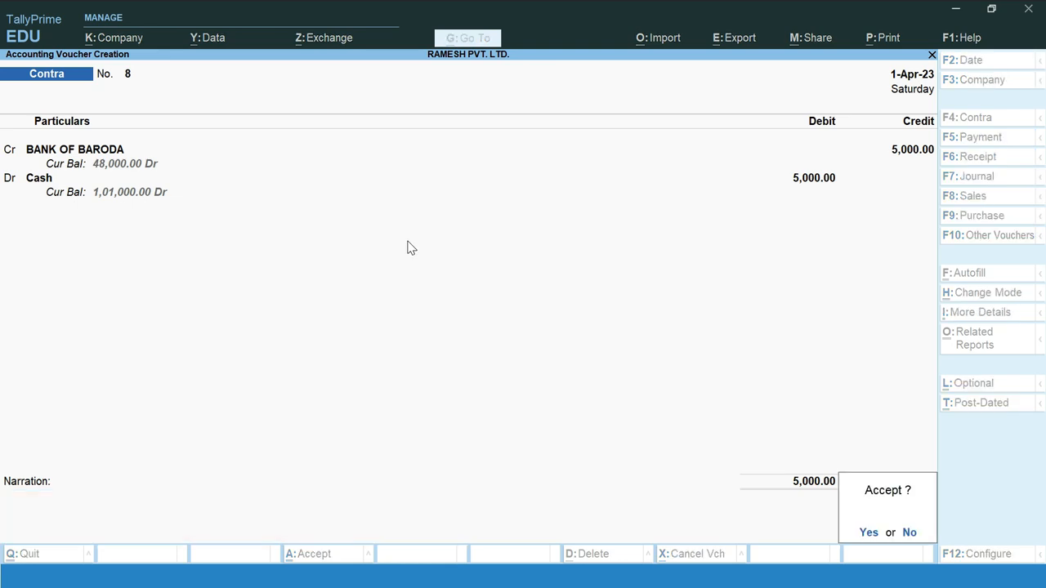
key(Return)
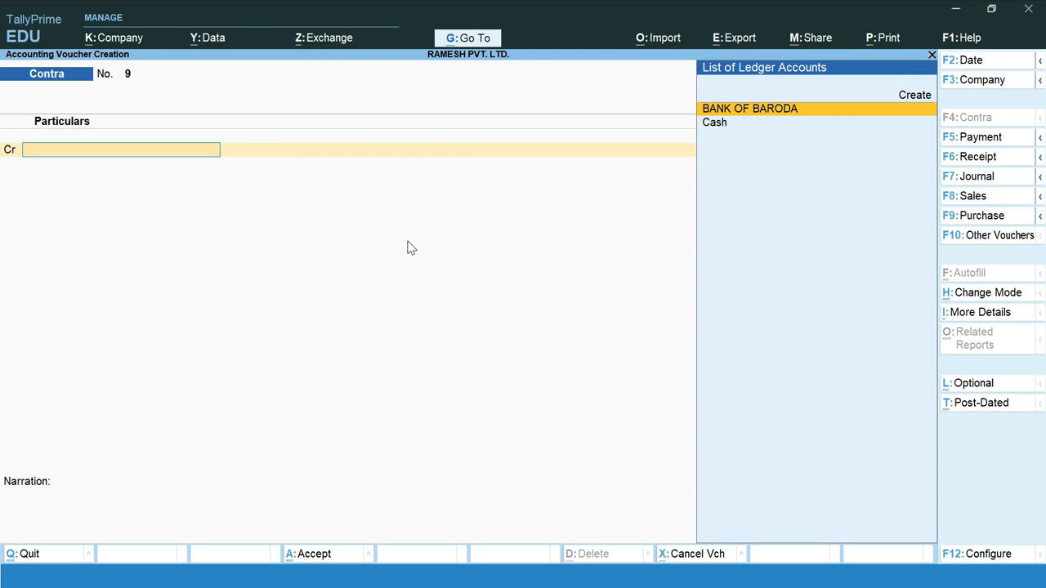
Credit Cash with 10,000 in the next contra voucher.
key(Down)
key(Return)
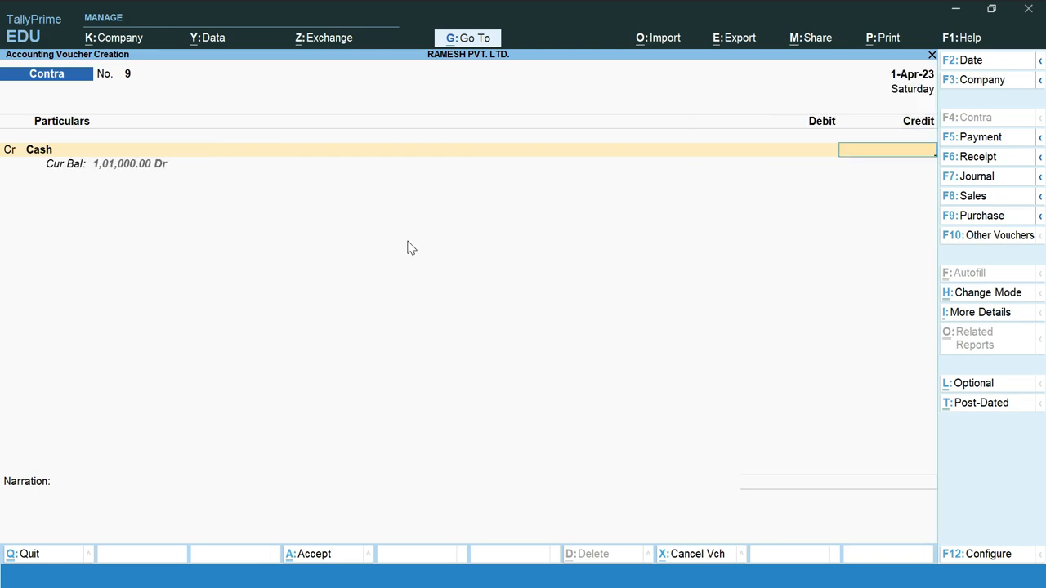
text(10000)
key(Return)
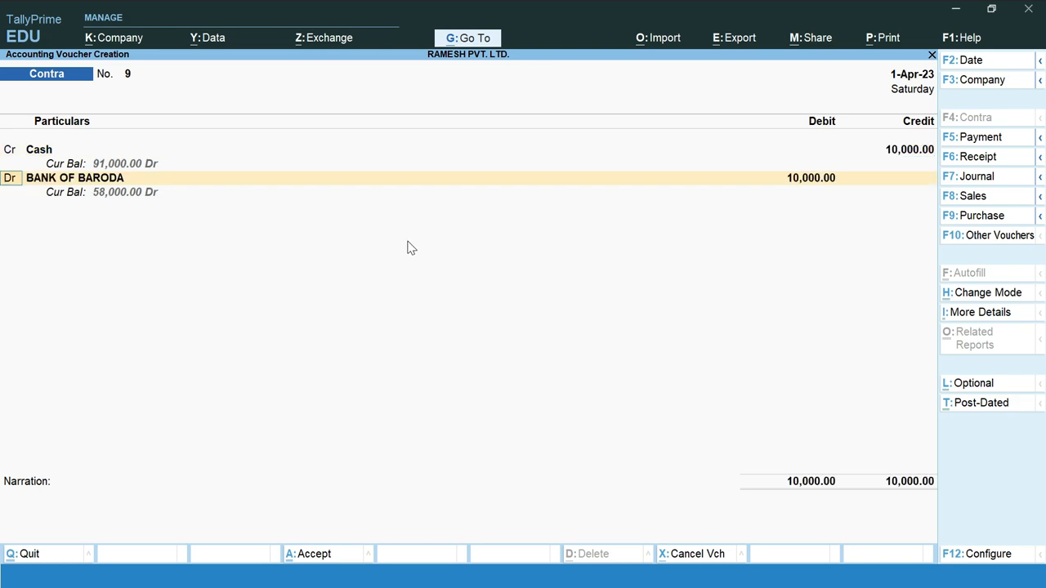
Start a new ledger from the voucher's debit line, named "Sbi Bank" and grouped under Bank Accounts.
key(Return)
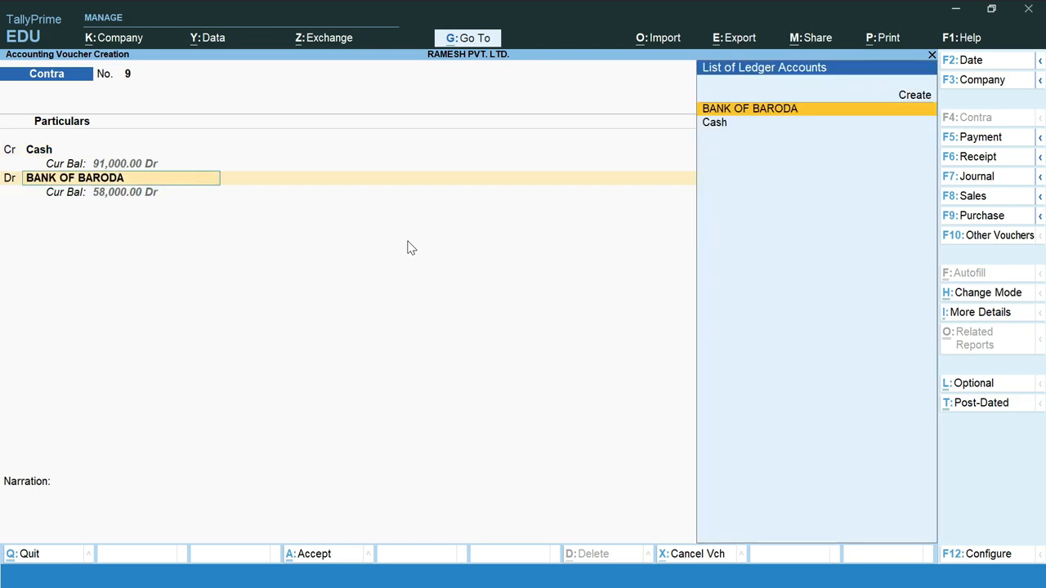
key(Up)
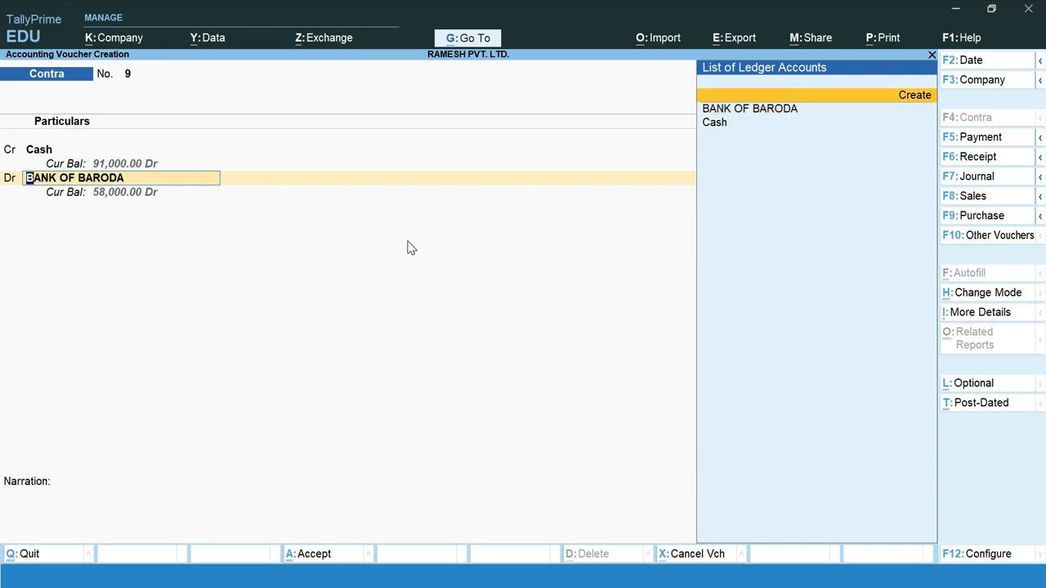
key(Return)
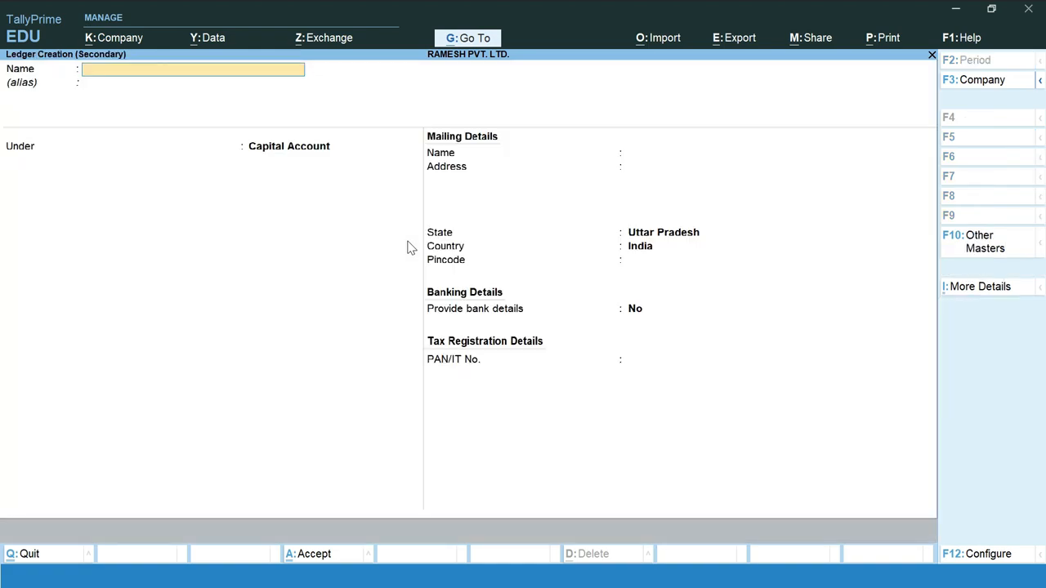
text(Sbi Bank)
key(Return)
key(Return)
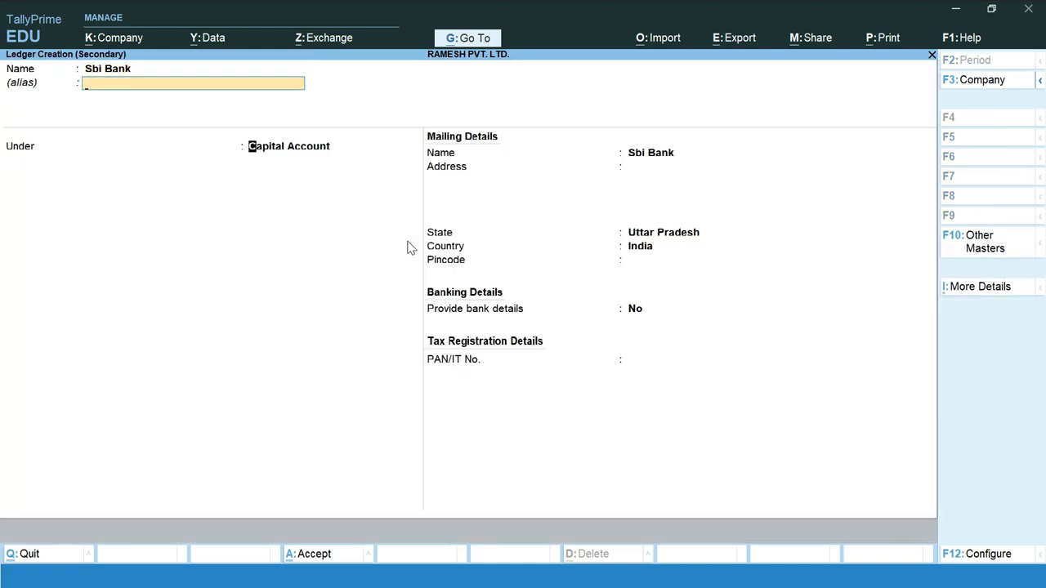
text(Bank)
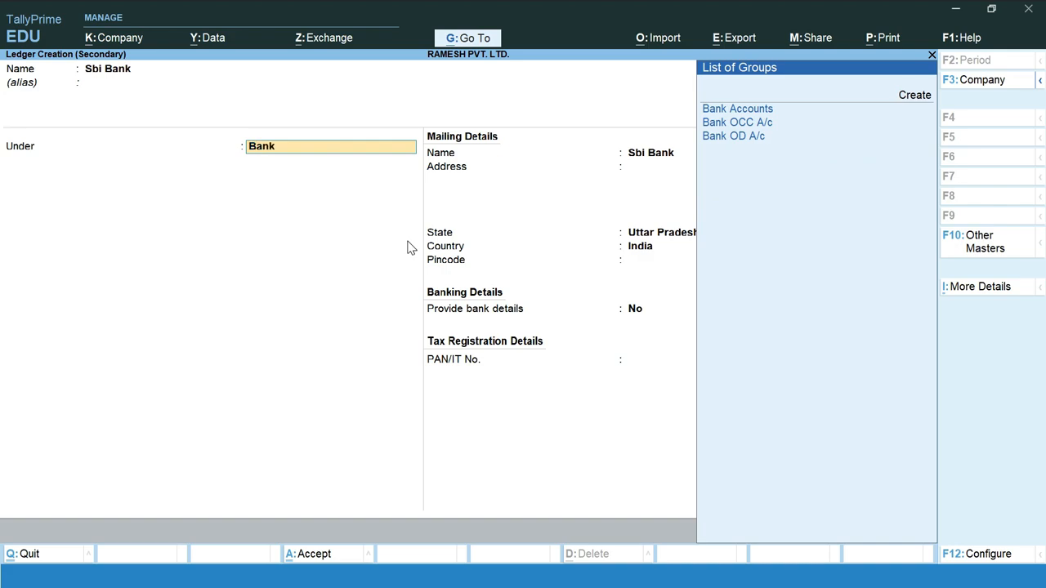
key(Return)
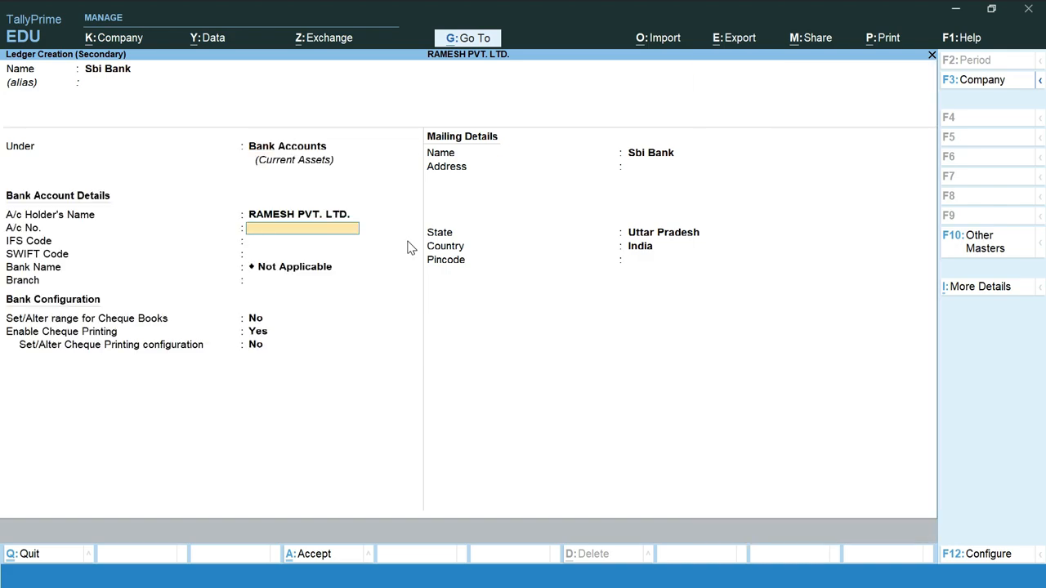
Save the Sbi Bank ledger, leaving the remaining bank account, configuration and mailing details at their defaults.
key(Return)
key(Return)
key(Return)
key(Return)
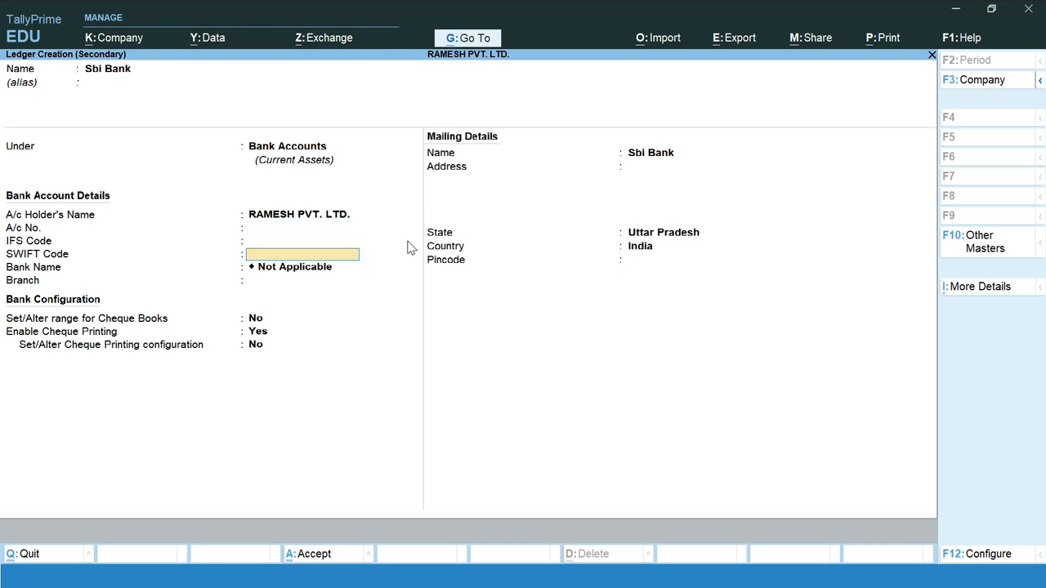
key(Return)
key(Return)
key(Return)
key(Return)
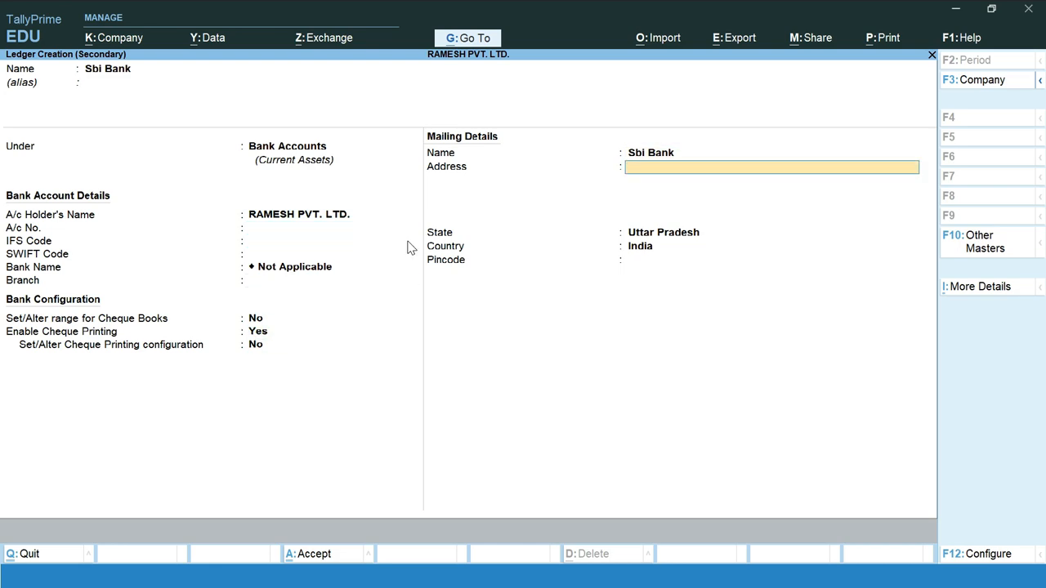
key(Return)
key(Return)
key(Return)
key(Return)
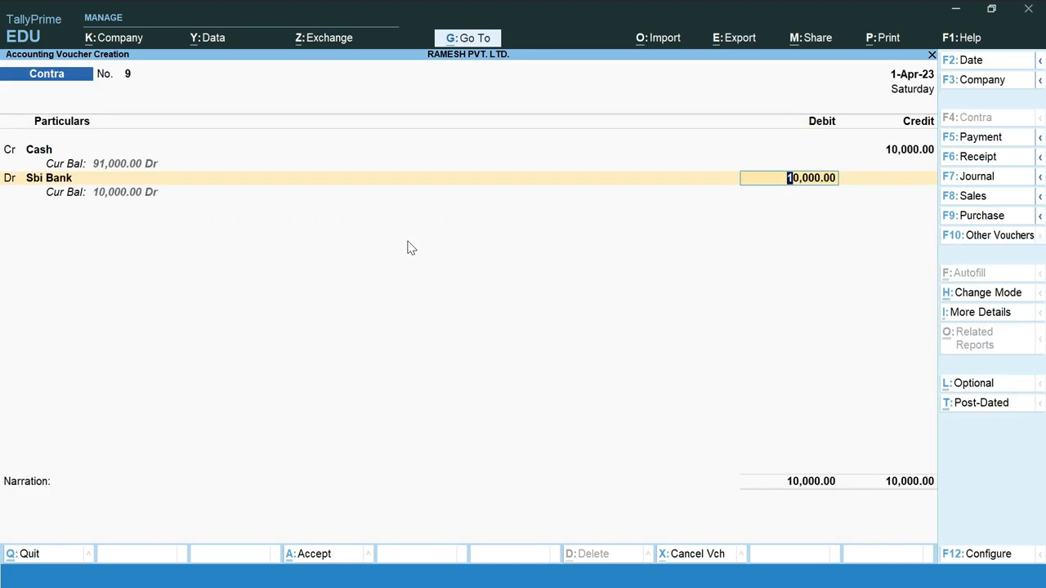
Leave the cash denominations for Sbi Bank unfilled and set Provide Cash Denomination details to No in the voucher configuration.
key(Return)
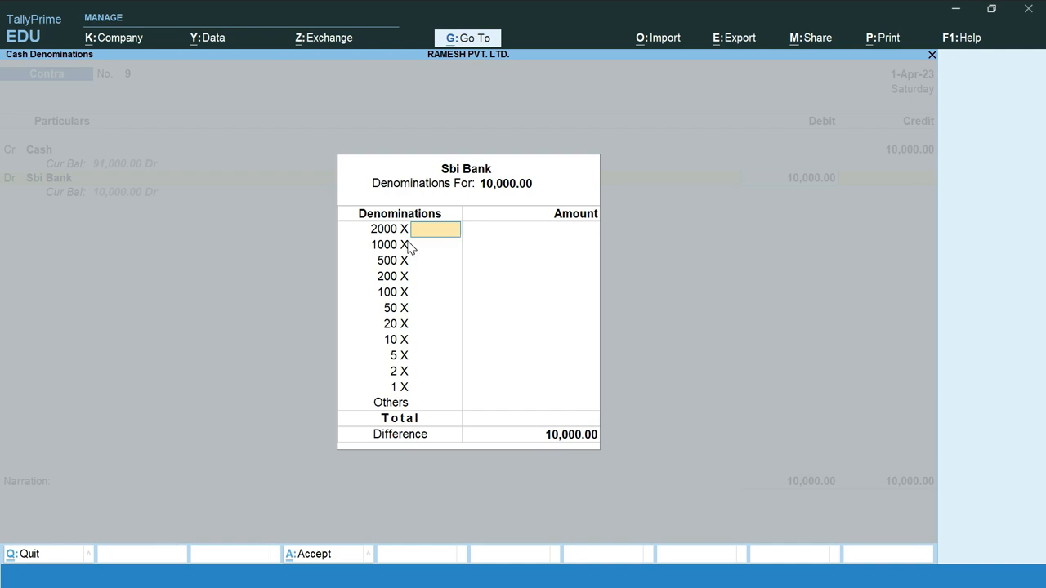
key(Escape)
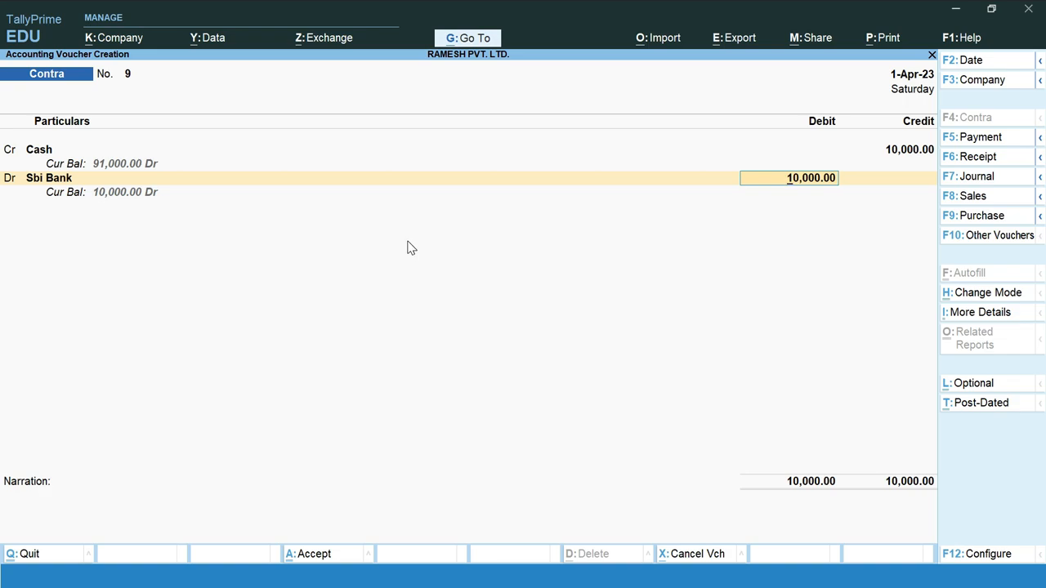
click(977, 556)
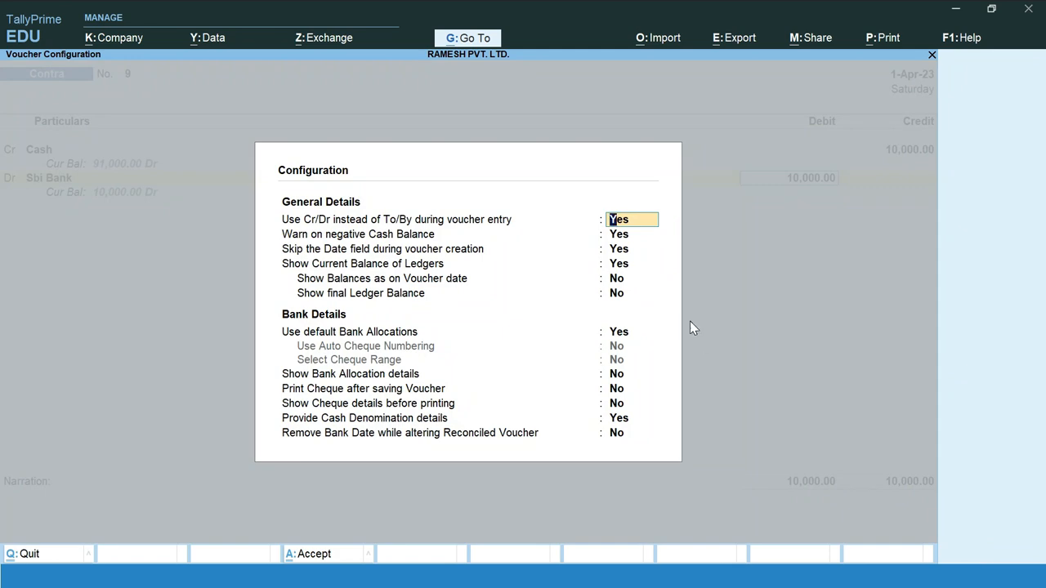
key(Return)
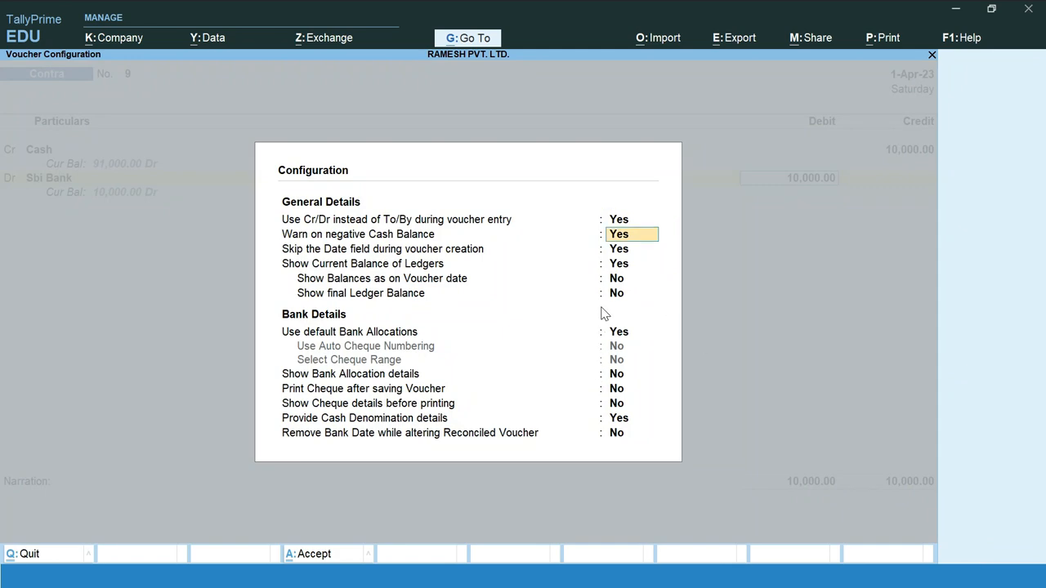
key(Return)
key(Return)
key(Return)
key(Return)
key(Return)
key(Return)
key(Return)
key(Return)
key(Return)
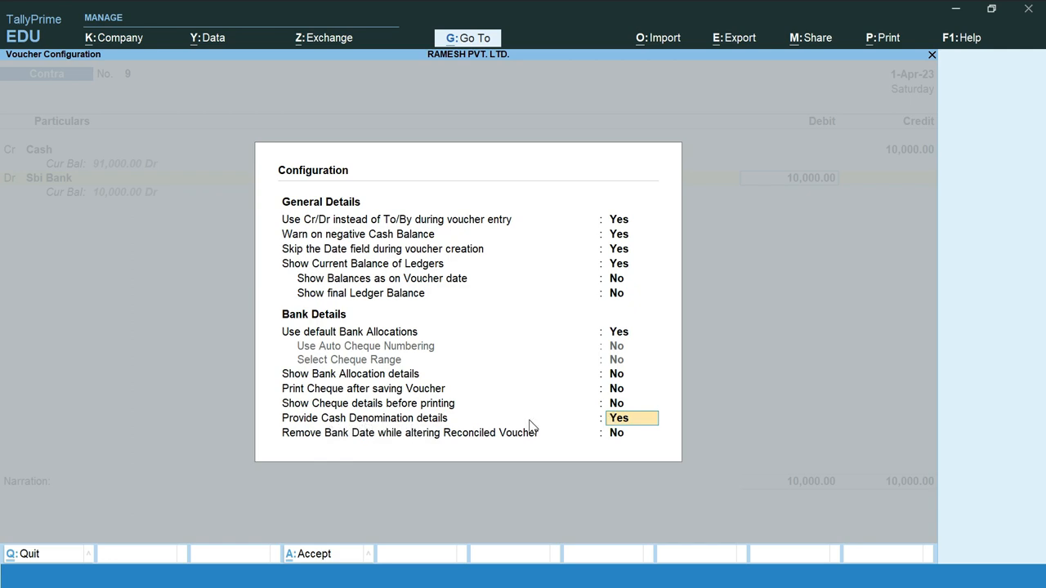
text(n)
key(Return)
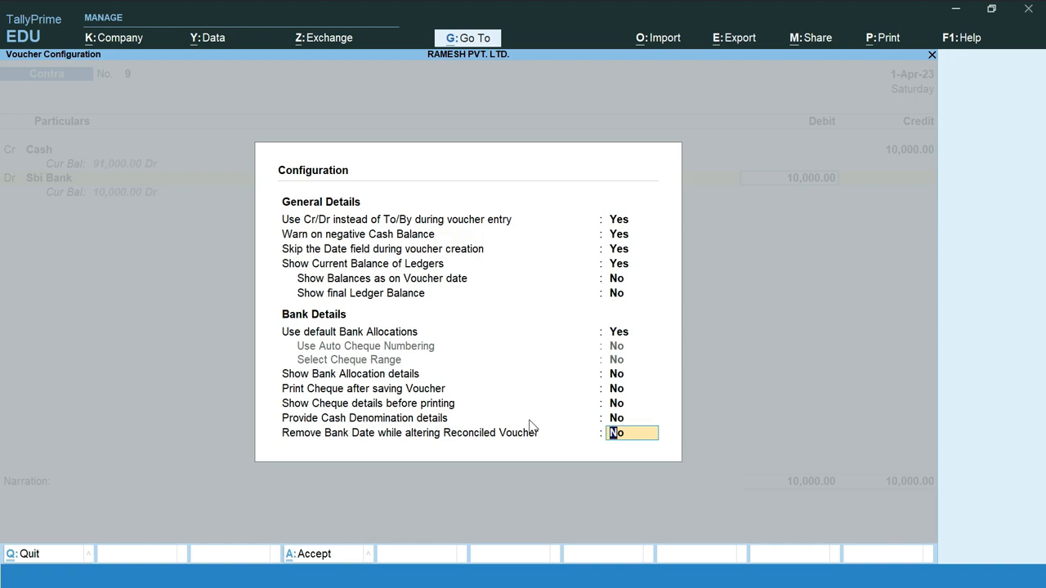
key(Return)
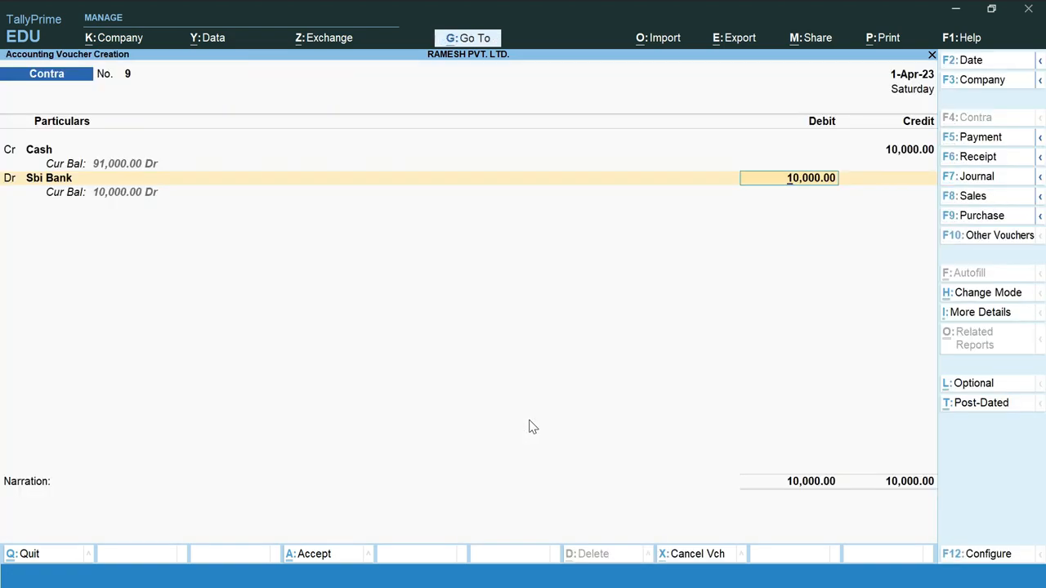
Accept the 10,000 debit to Sbi Bank and save the contra voucher with the narration "open a bank account AND deposited 10000".
key(Return)
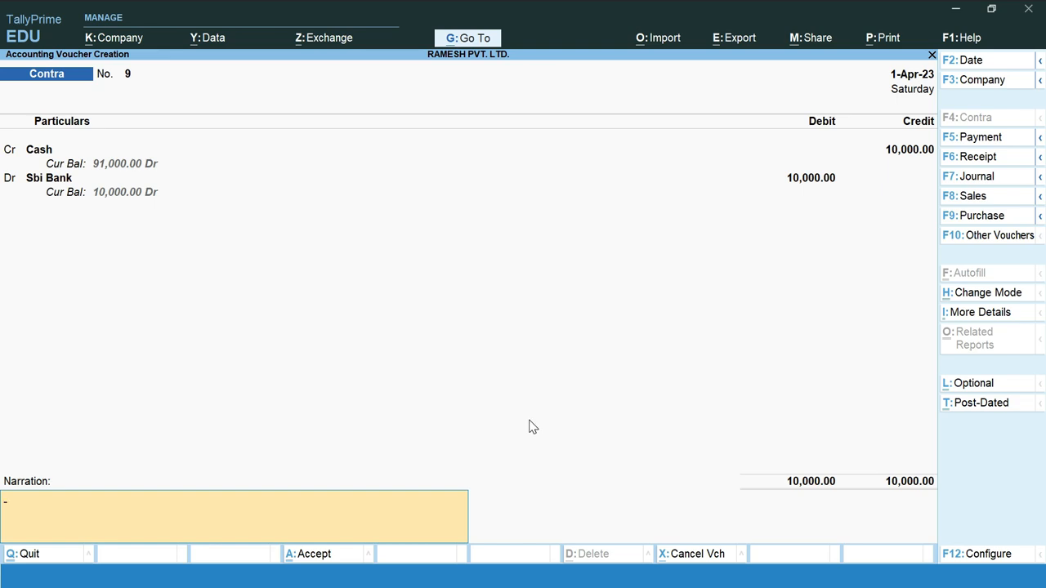
text(open a bank account AN)
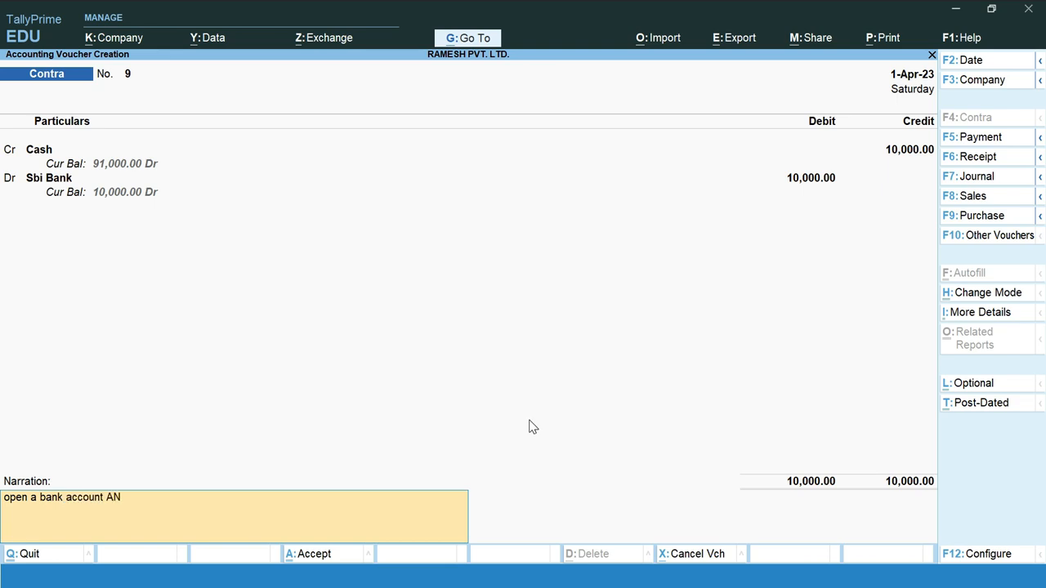
text(D deposited 10000)
key(Return)
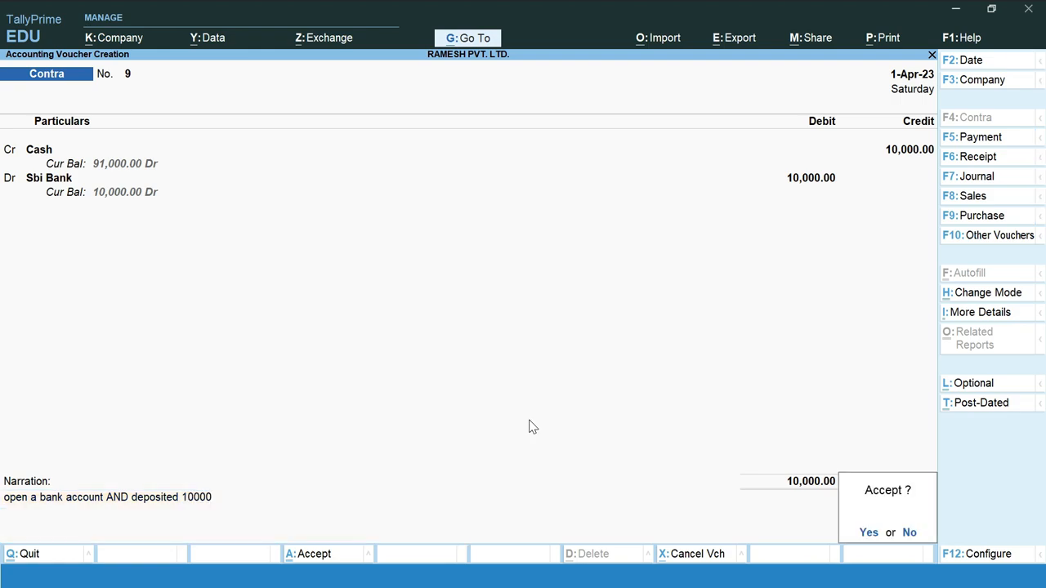
key(Return)
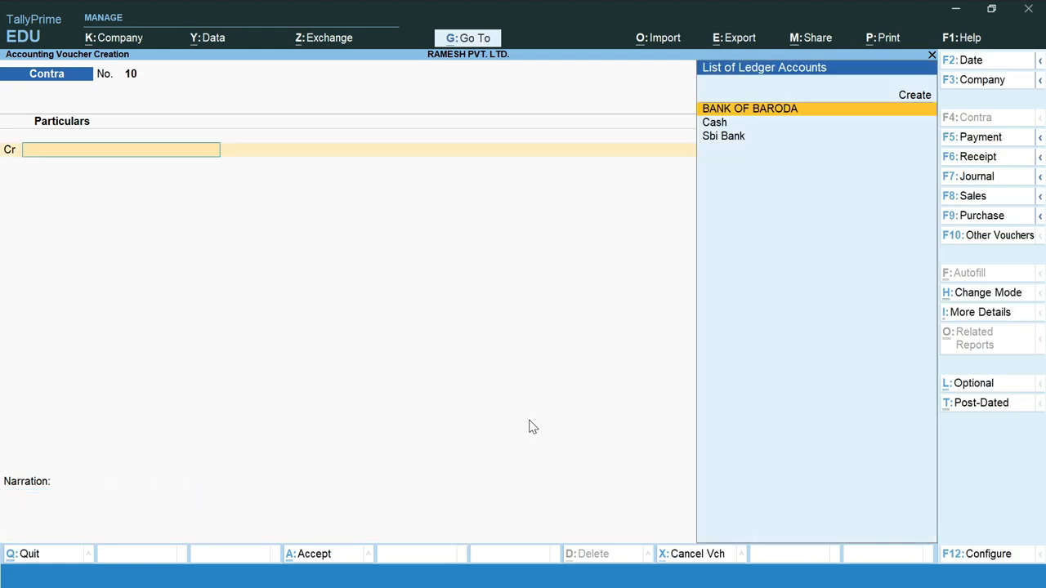
Switch to the PowerPoint slide show and consult the contra voucher example for a funds transfer between banks.
key(alt+Tab)
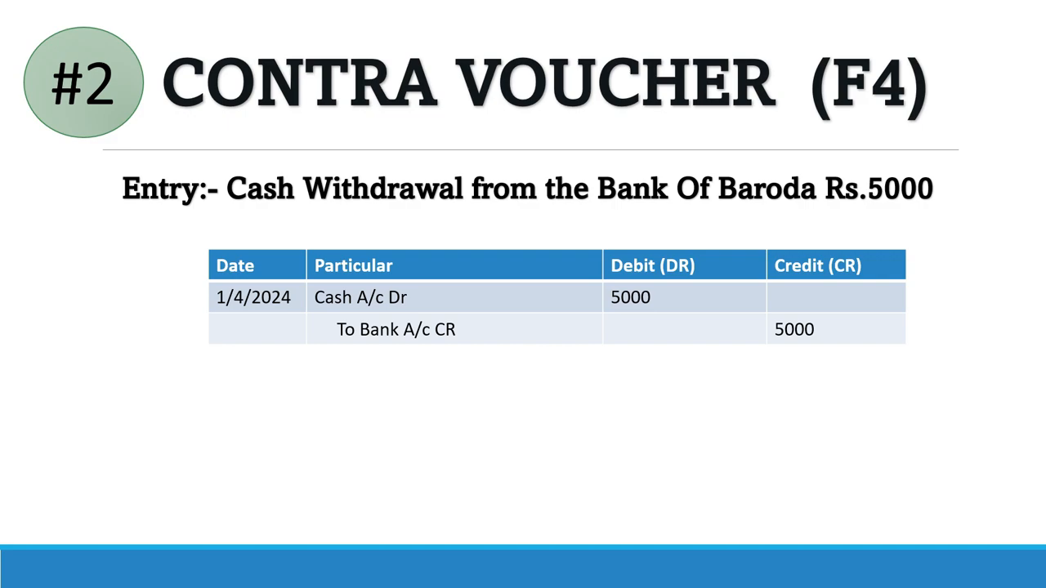
key(Right)
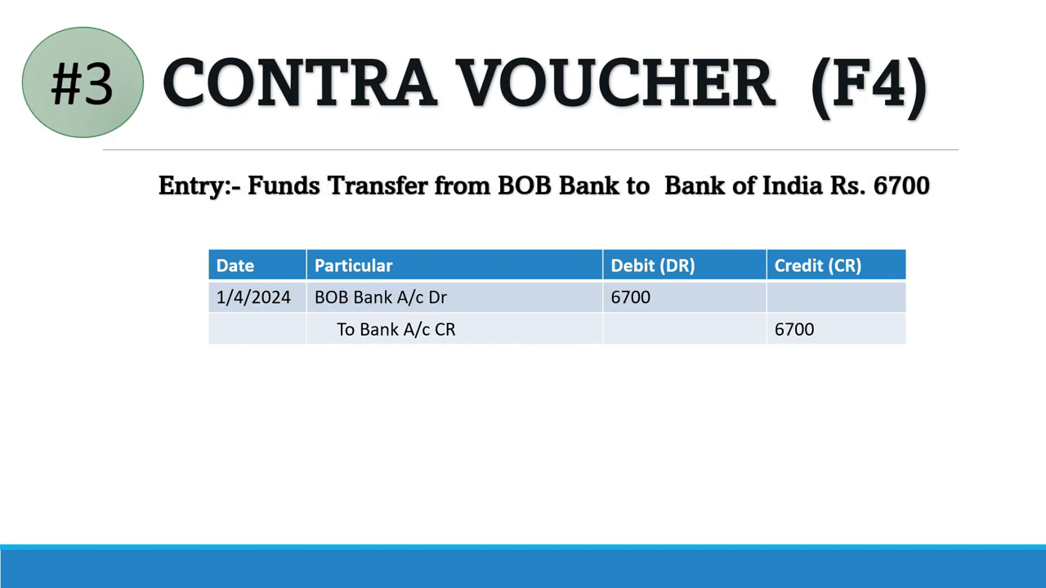